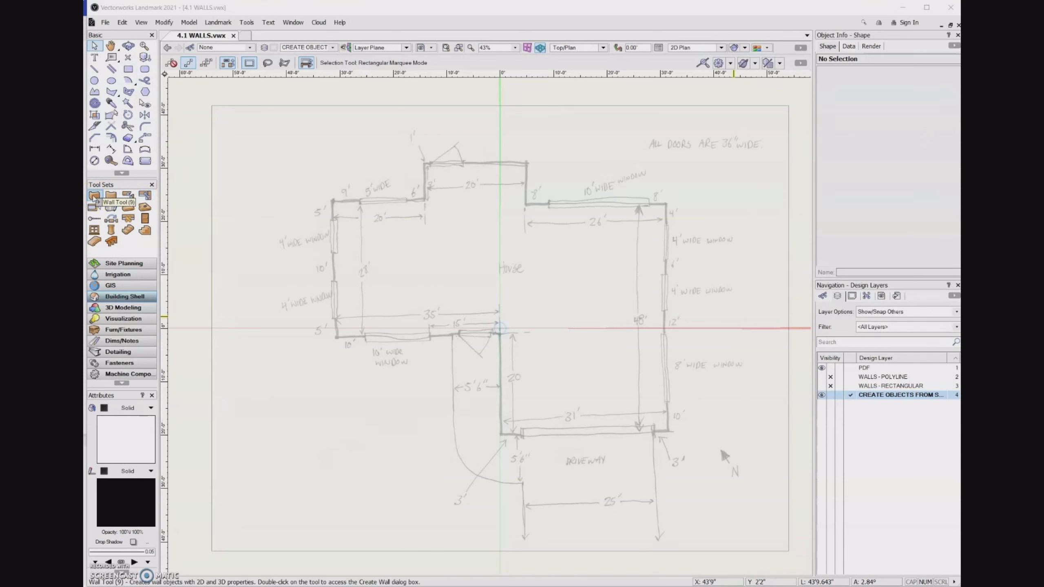
- Draw a rectangle 31' wide and 48' high down and to the west from the sketched house's northeast corner
left_click(128, 69)
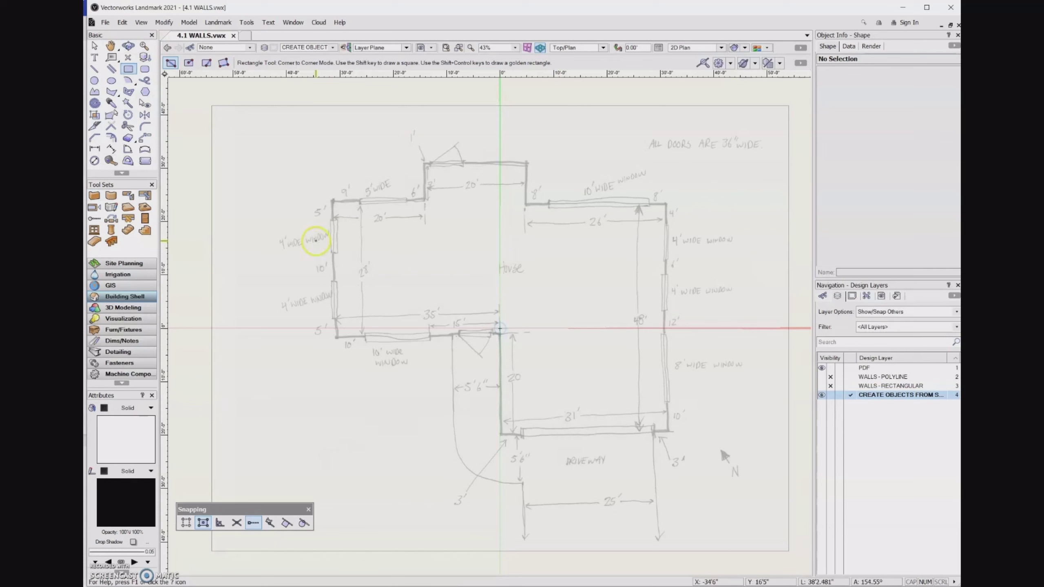
left_click(667, 198)
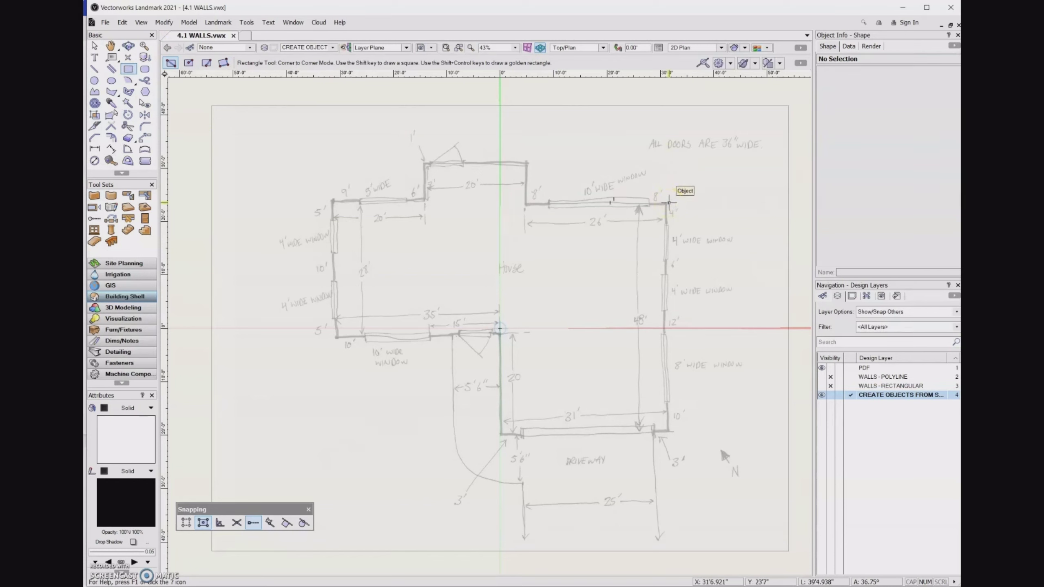
left_click_drag(669, 202, 488, 444)
key("Tab")
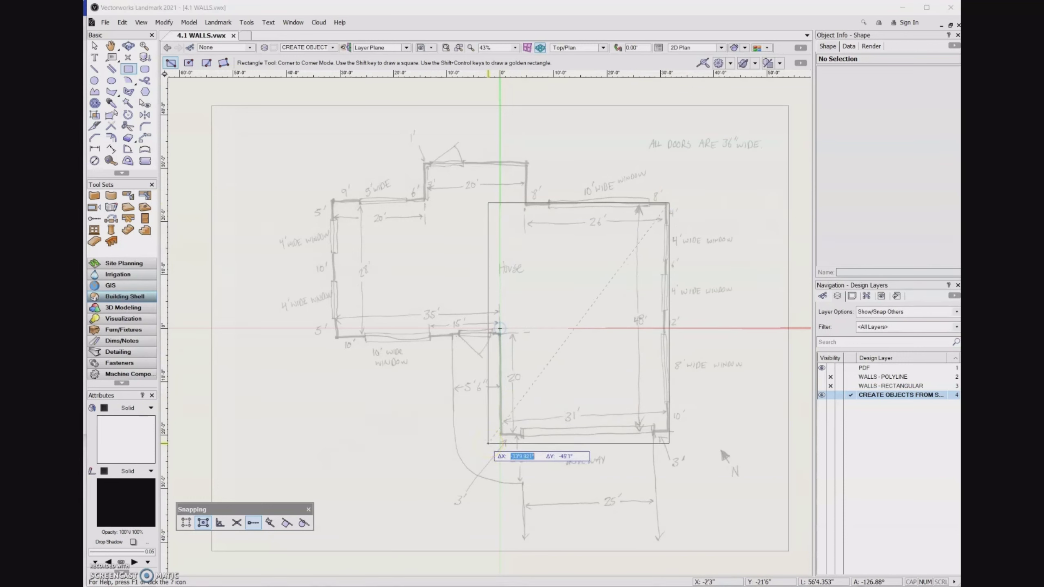
type("-31")
key("Tab")
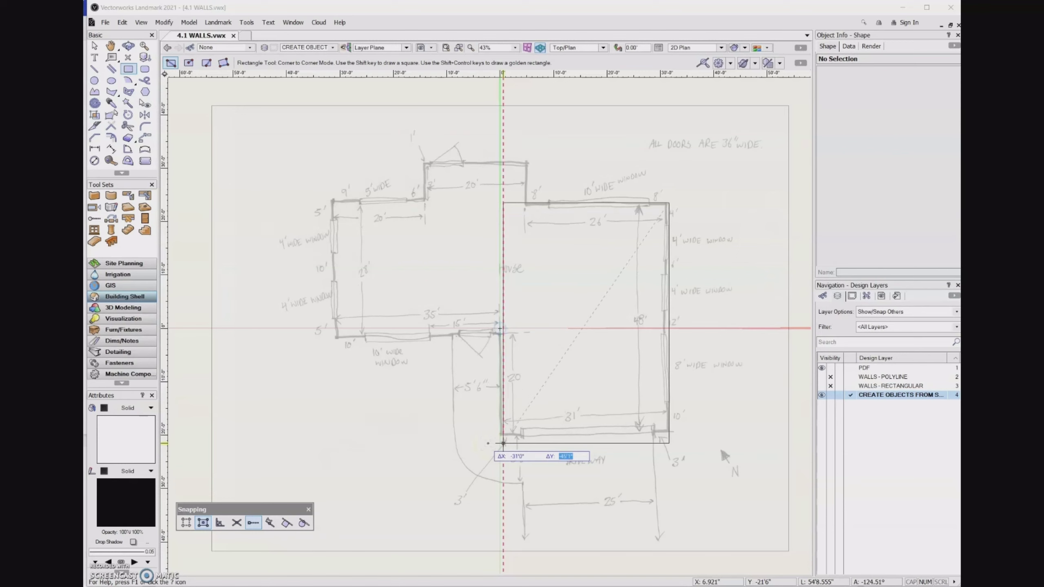
key("BackSpace")
type("-48")
key("Tab")
key("Return")
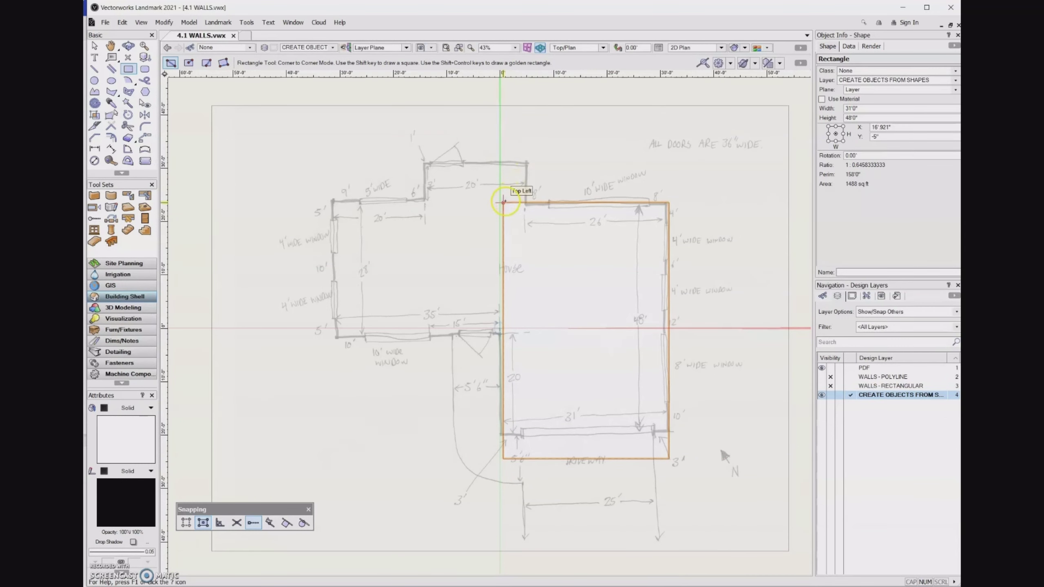
- Draw a rectangle 35' wide and 28' high extending down and west from the first rectangle's northwest corner
left_click_drag(505, 202, 336, 337)
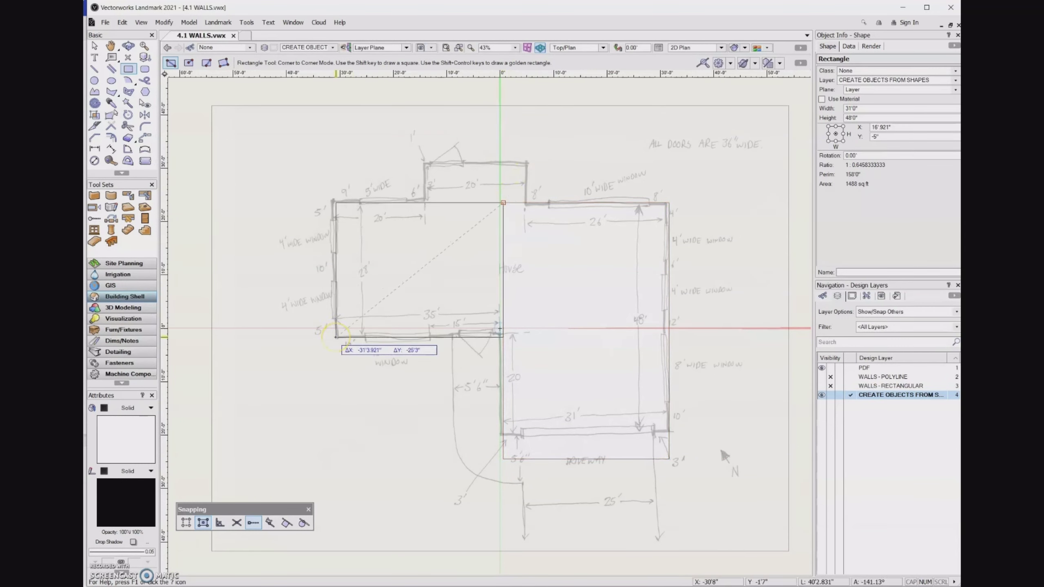
key("Tab")
key("BackSpace")
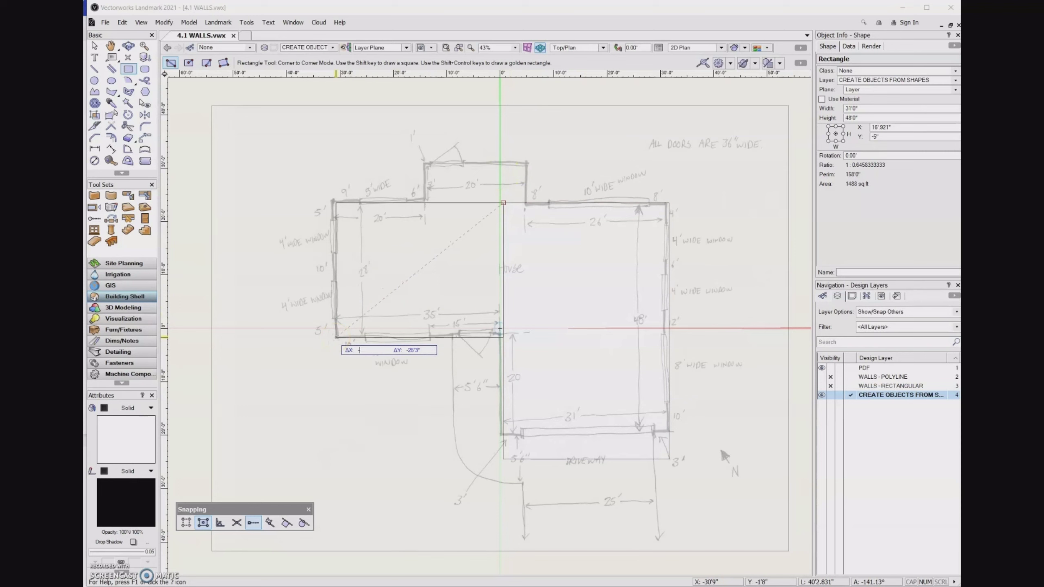
type("-35")
key("Tab")
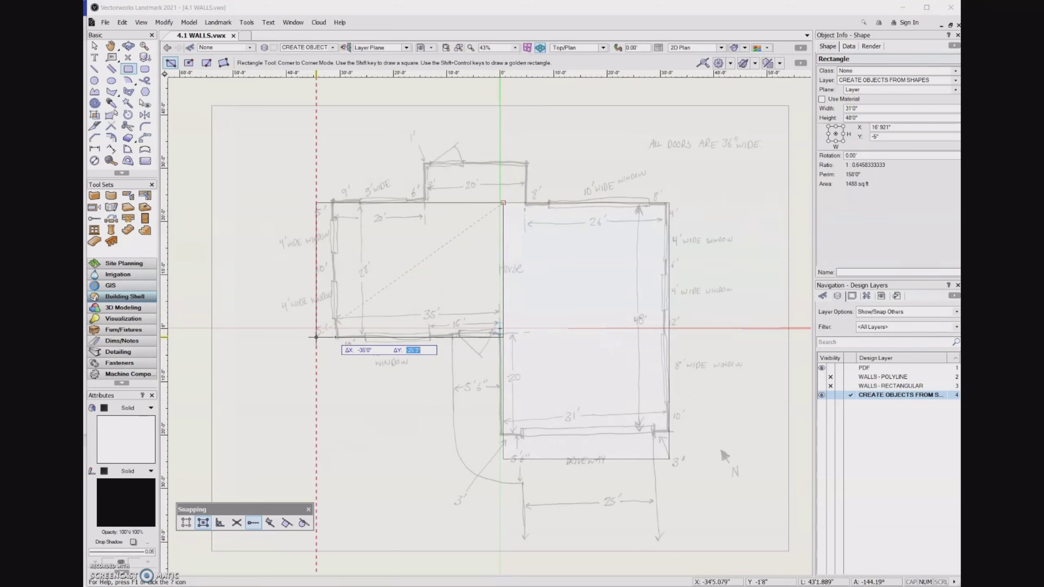
key("BackSpace")
type("-28")
key("Return")
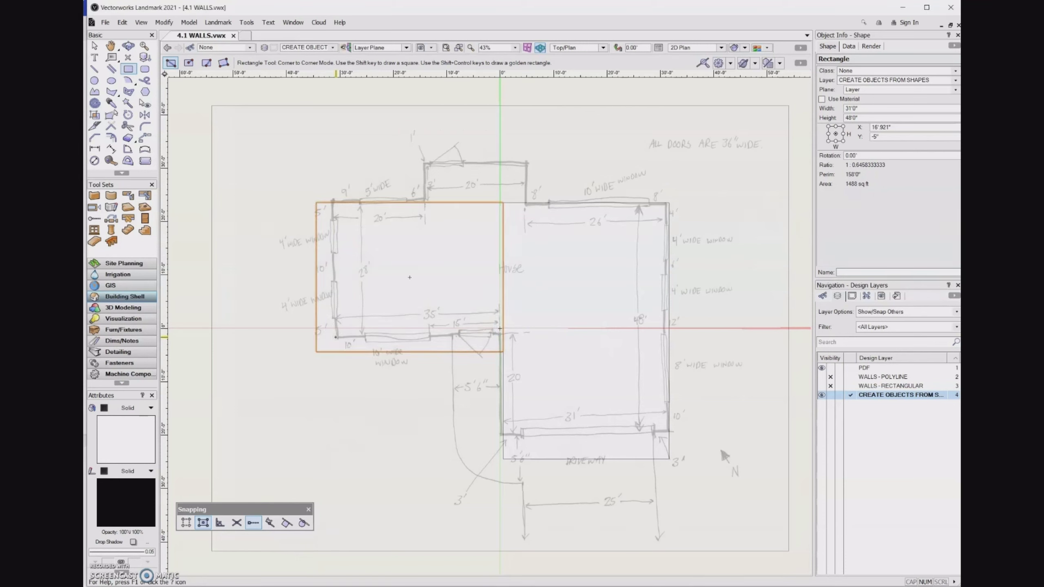
- Draw a rectangle 20' wide and 8' high, going up and east from the west wing rectangle's northwest corner
left_click(127, 57)
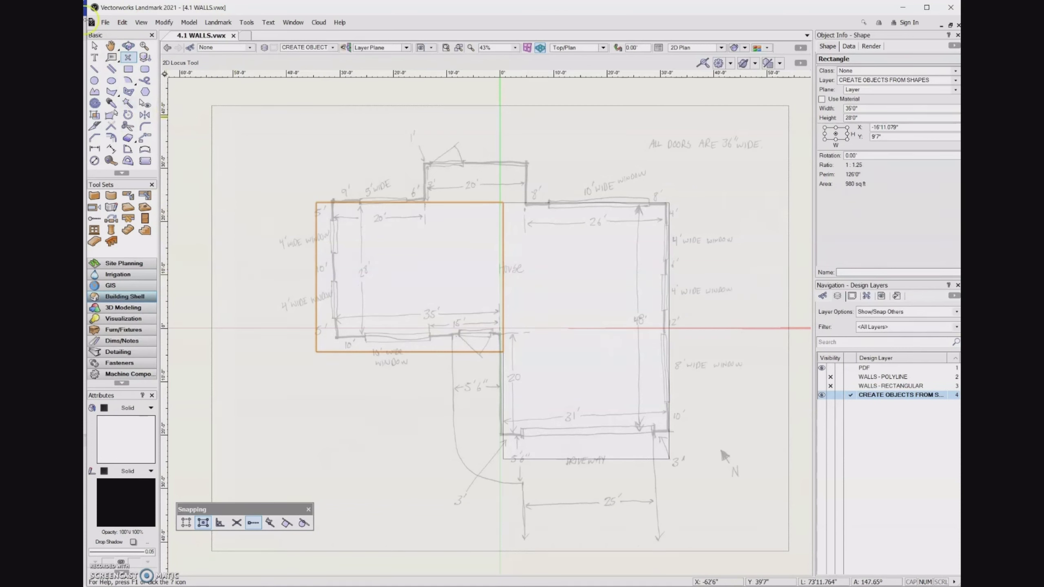
left_click(129, 75)
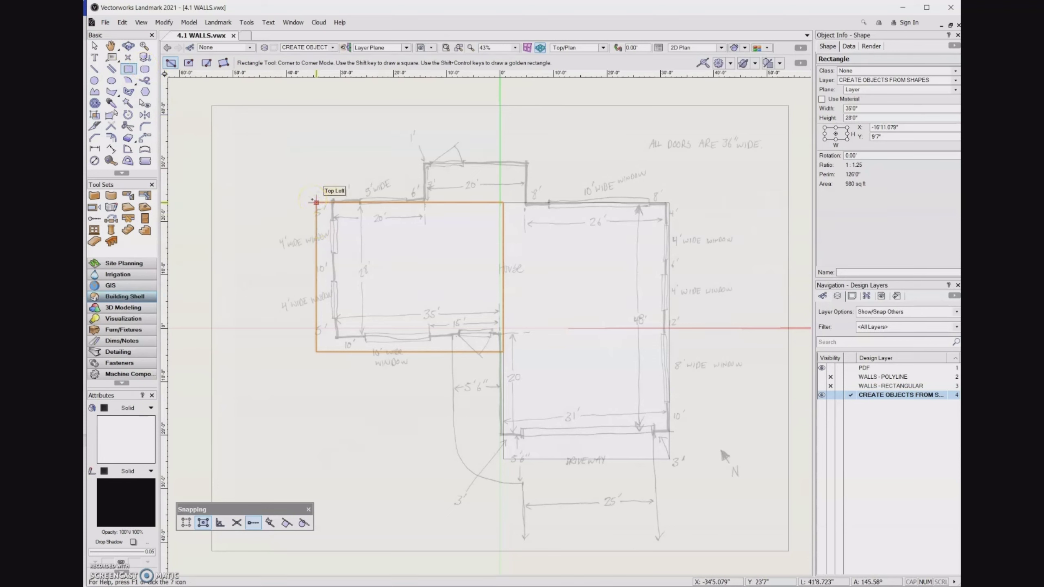
mouse_move(316, 203)
left_mouse_down()
mouse_move(405, 148)
mouse_move(456, 149)
left_mouse_up()
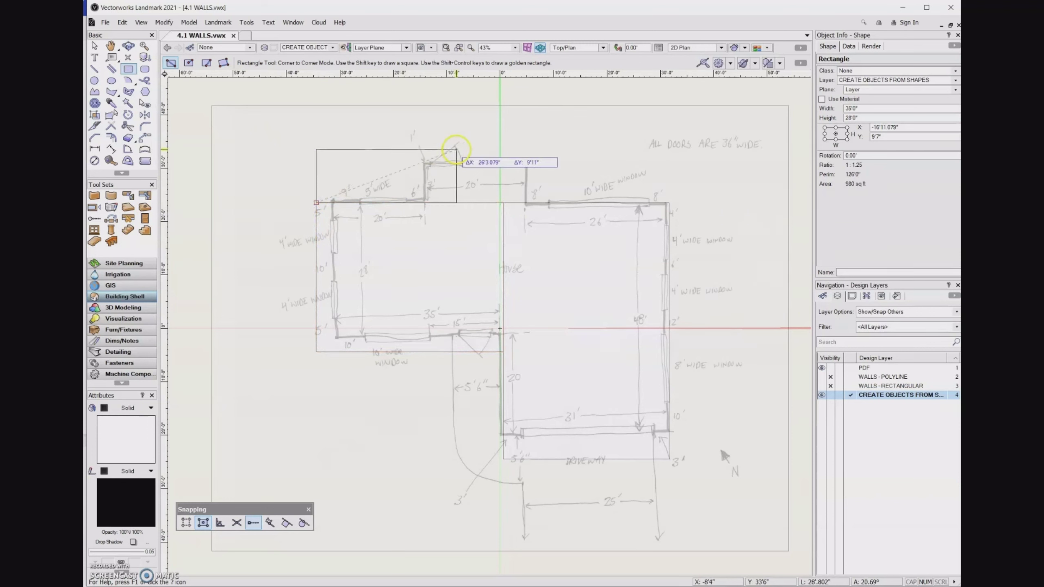
key("Tab")
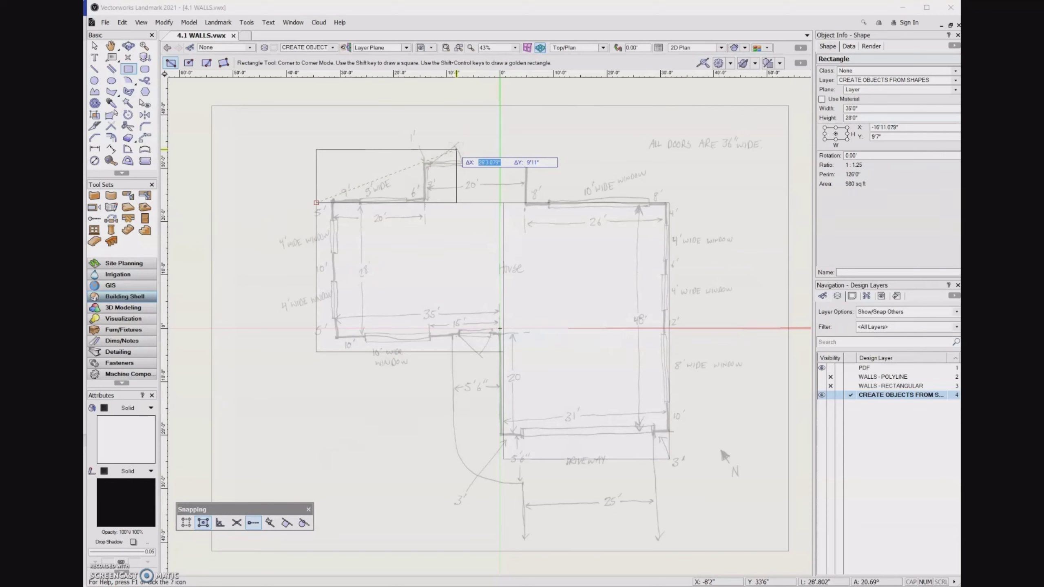
type("20")
key("Tab")
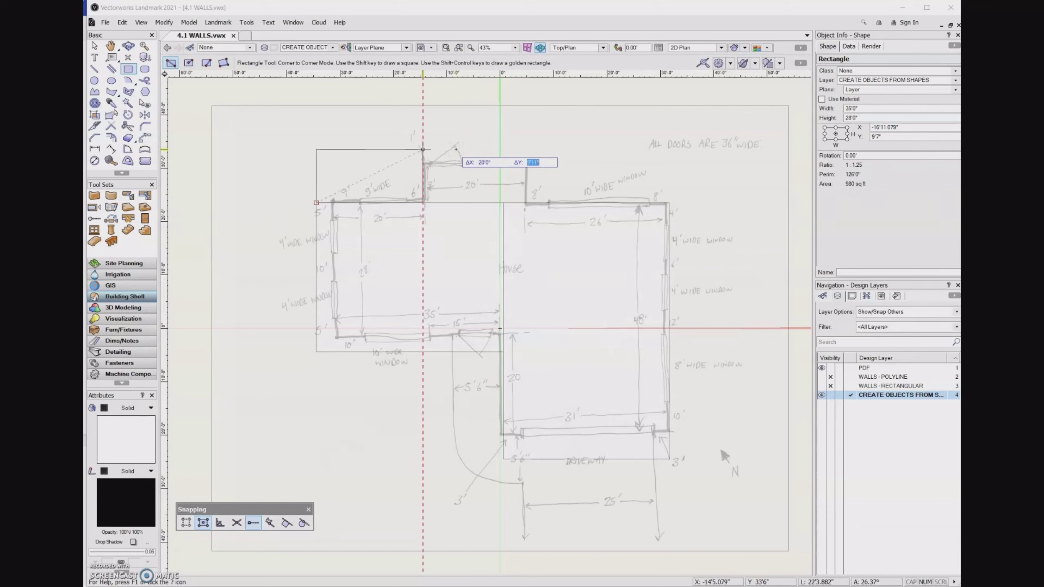
type("8'0")
key("Return")
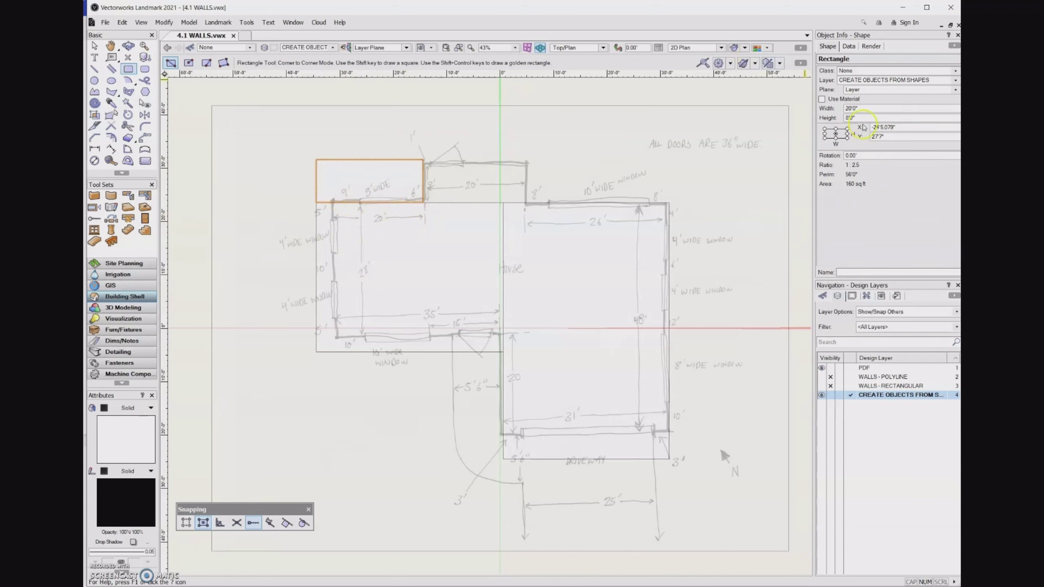
- Shift the 20' by 8' rectangle 20' east by adding 20' to its X coordinate, and deselect it
left_click(899, 127)
type("+")
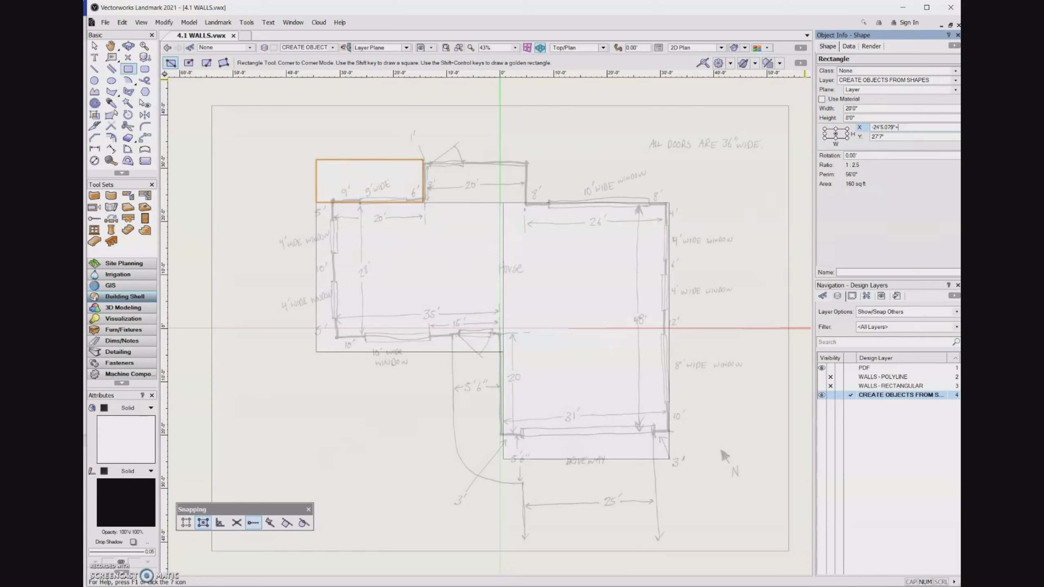
type("20")
key("Return")
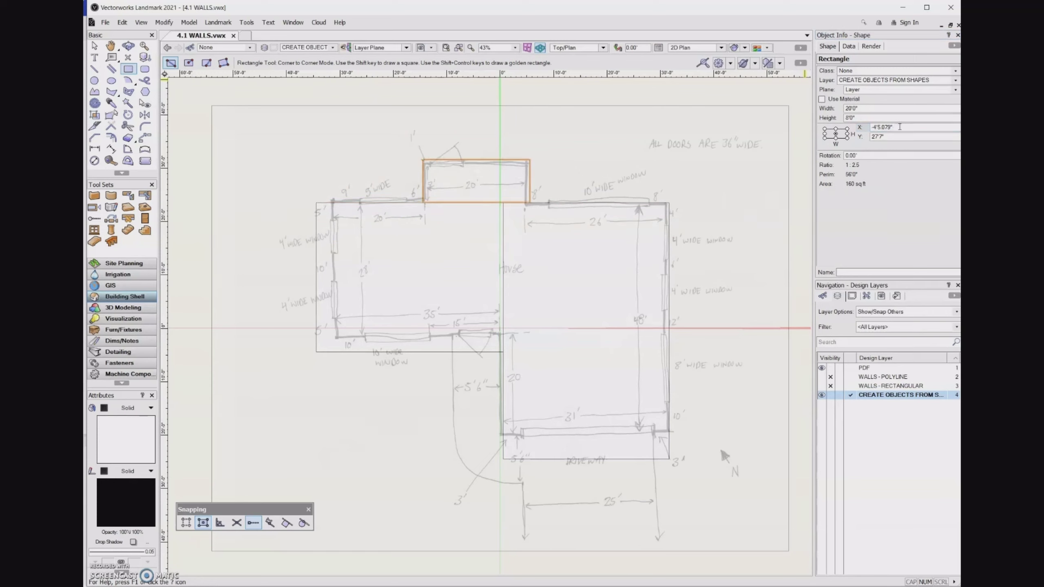
key("x")
key("x")
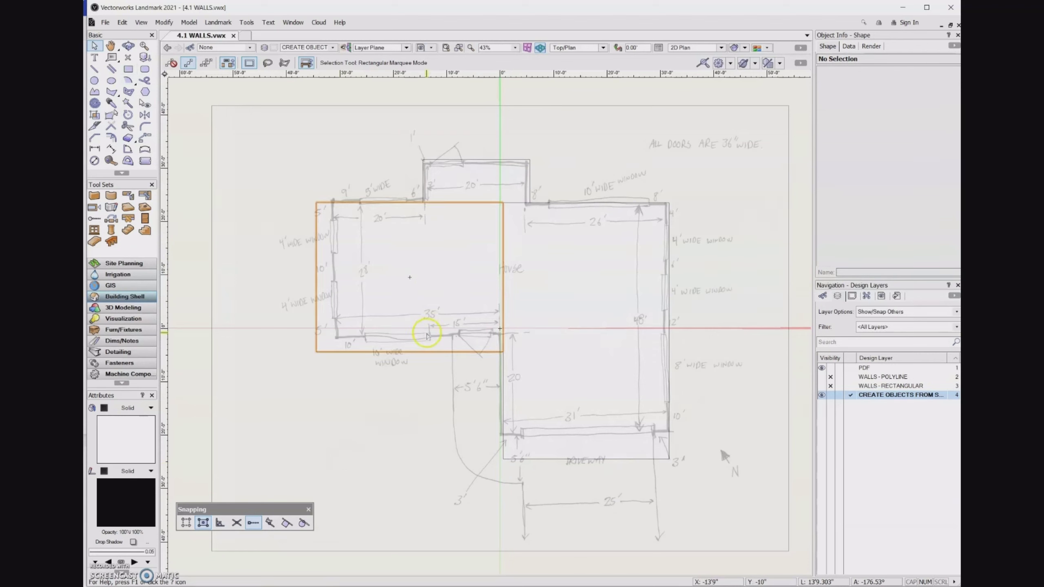
- Merge the three overlapping house rectangles into a single outline with Add Surface
left_click(428, 336)
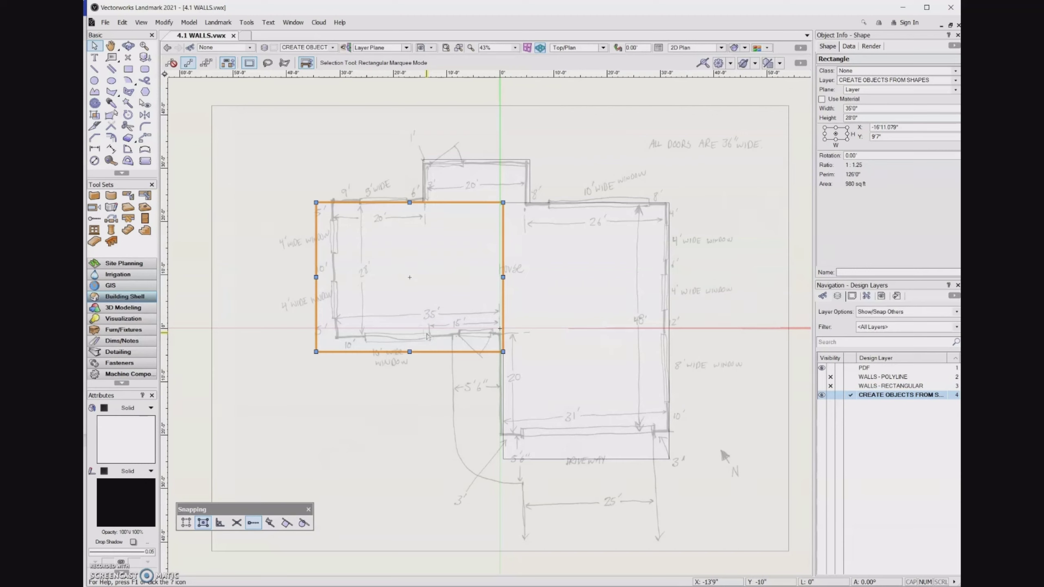
left_click(516, 189, "shift")
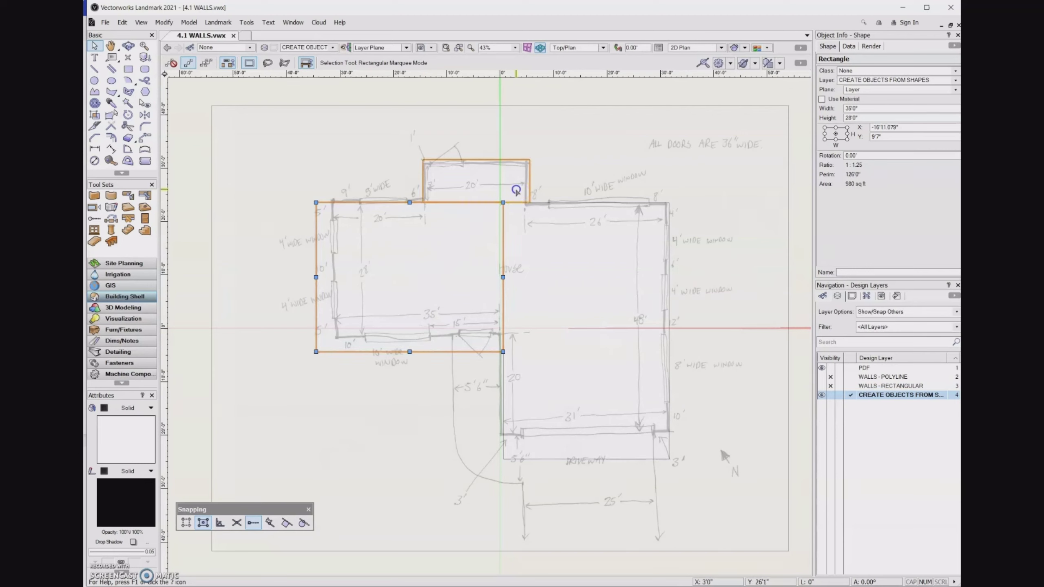
left_click(552, 221, "shift")
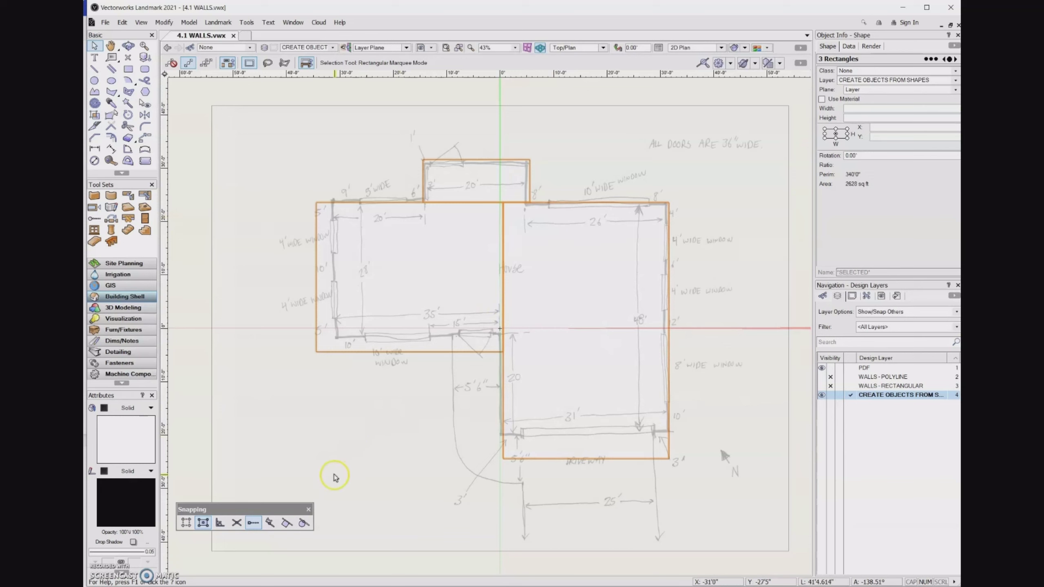
right_click(417, 348)
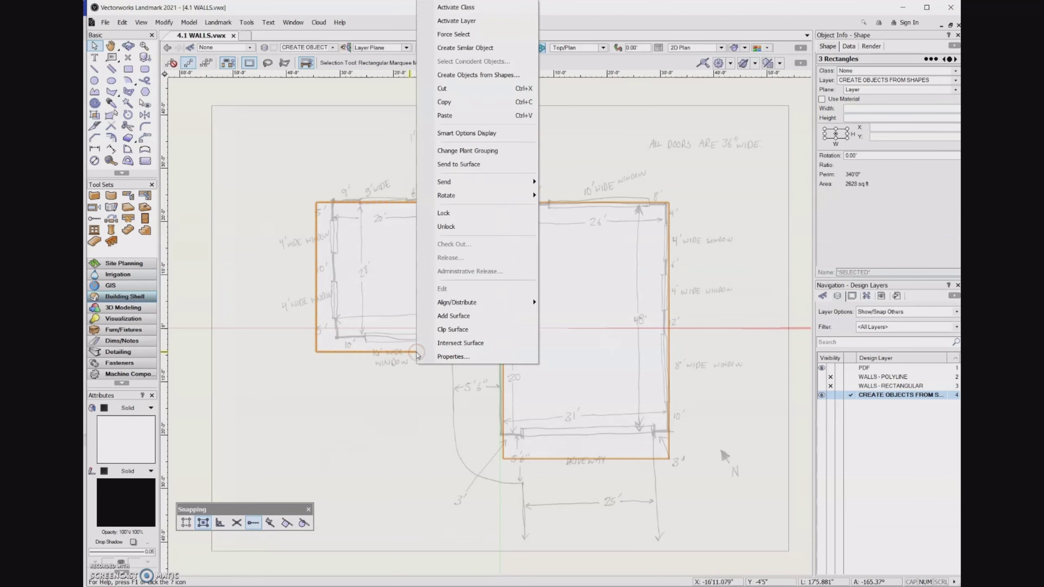
left_click(431, 322)
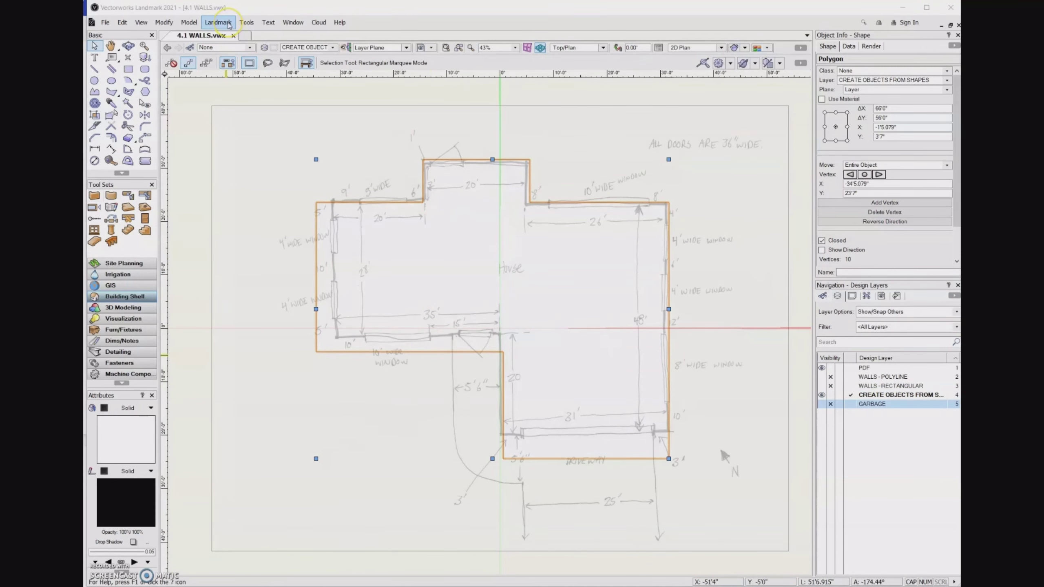
- Create walls along the house outline using Create Objects from Shapes, with object type Walls and offset Right
left_click(229, 22)
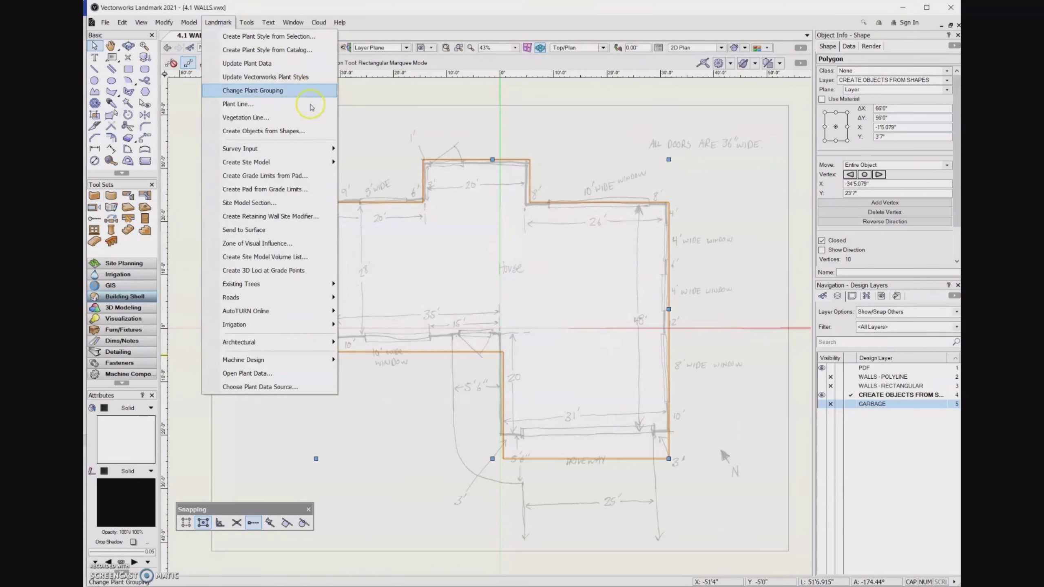
left_click(319, 132)
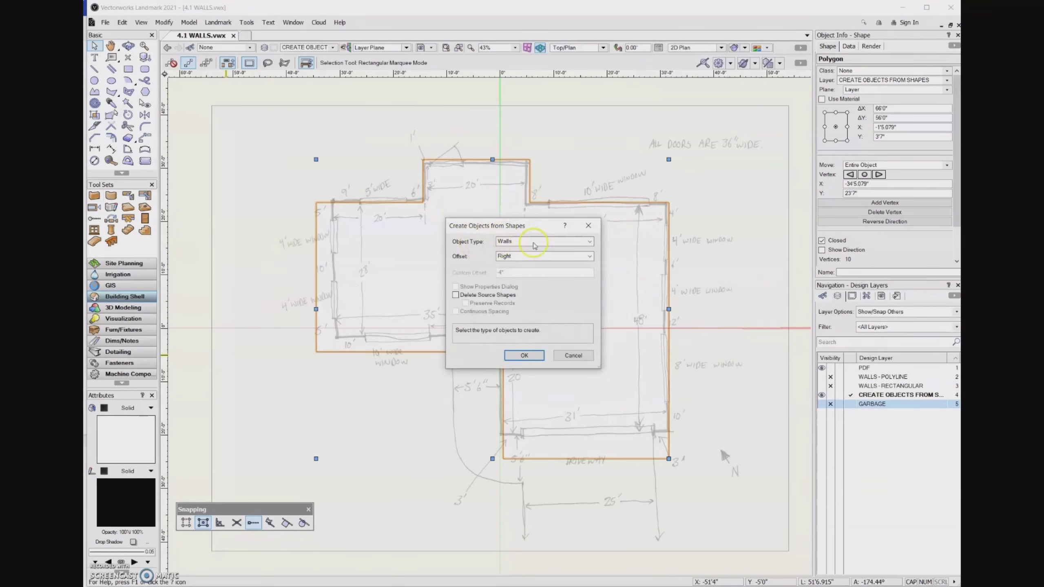
left_click(590, 242)
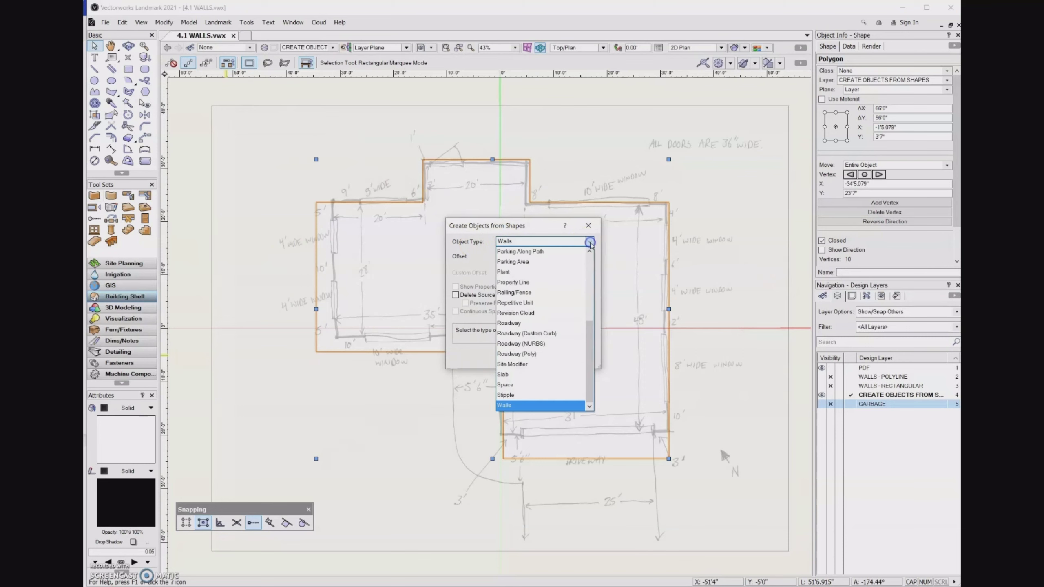
left_click(558, 406)
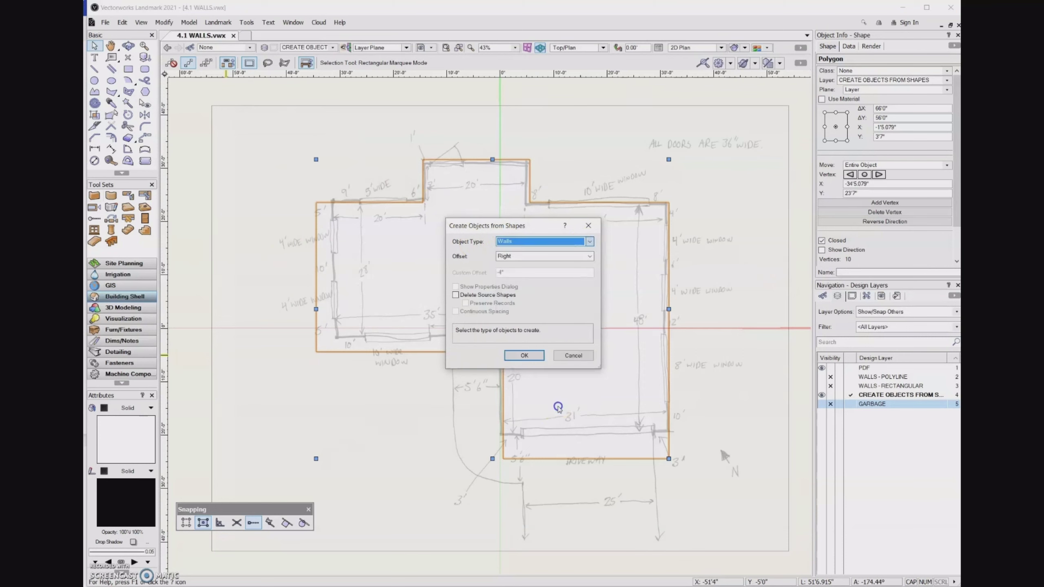
left_click(590, 257)
left_click(575, 287)
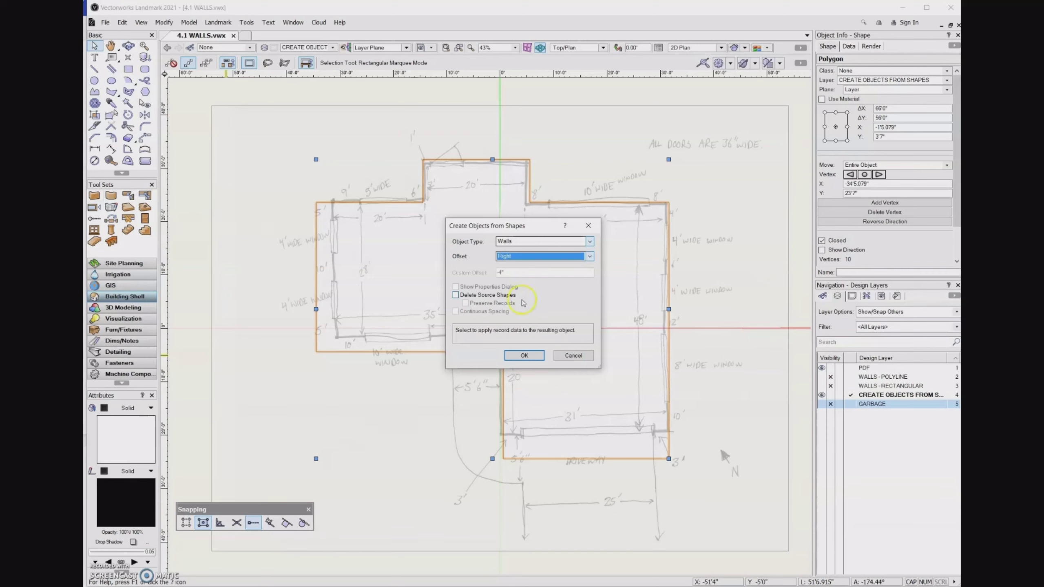
left_click(526, 354)
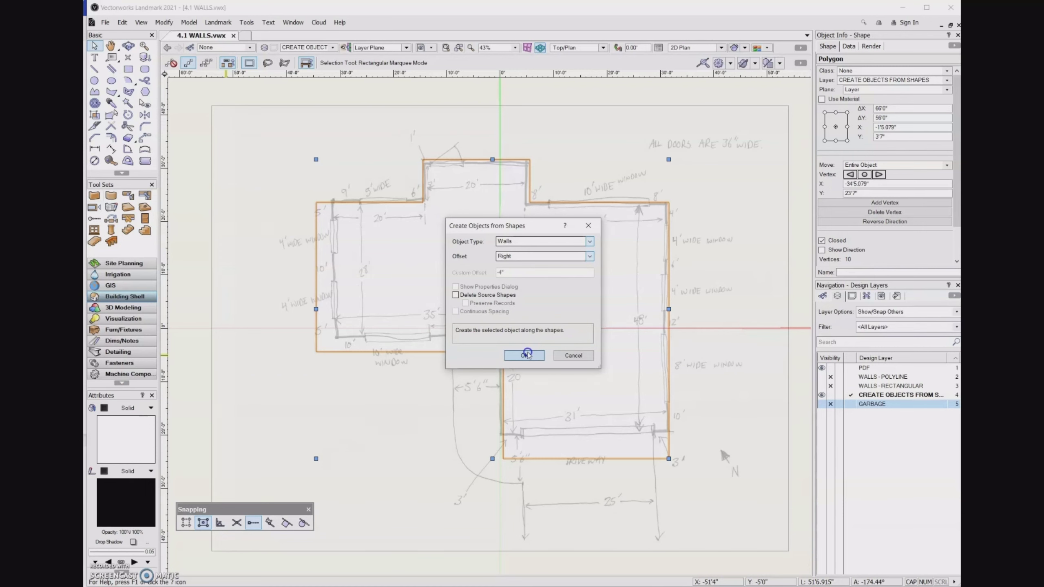
left_click(525, 354)
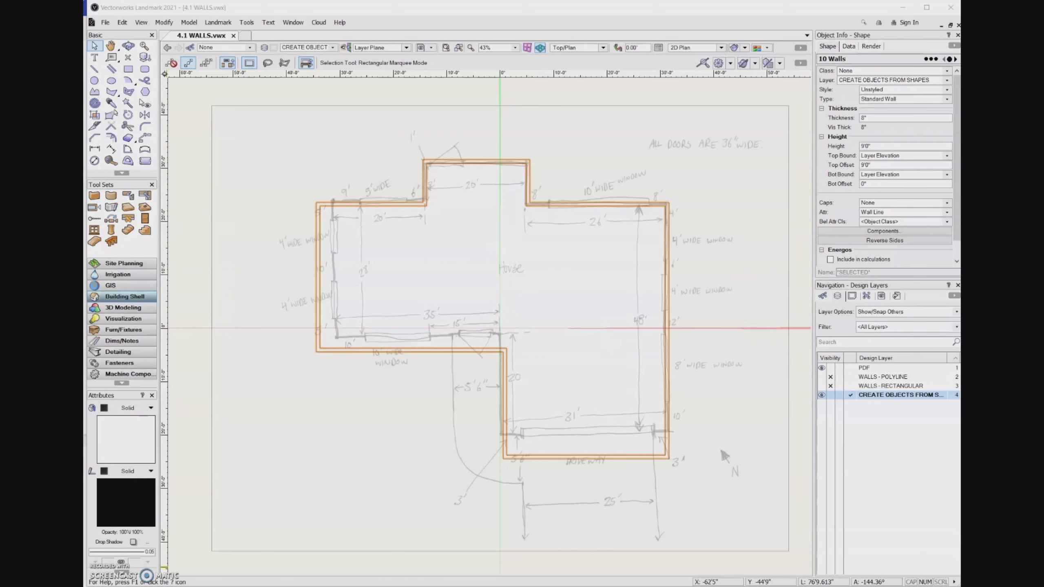
- Activate the Wall tool and switch it from rectangular to polyline wall creation
left_click(98, 195)
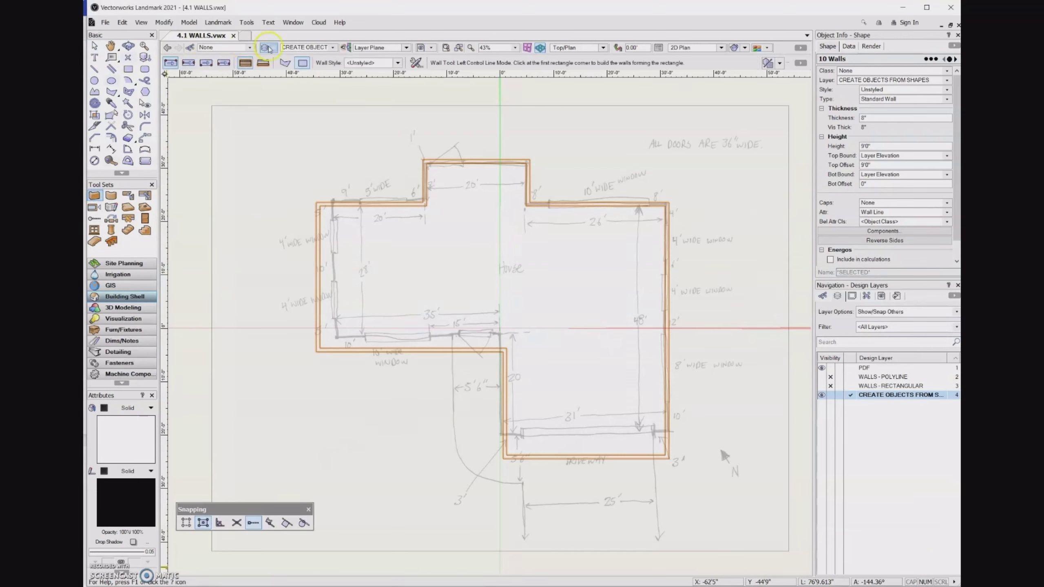
left_click(296, 62)
left_click(286, 63)
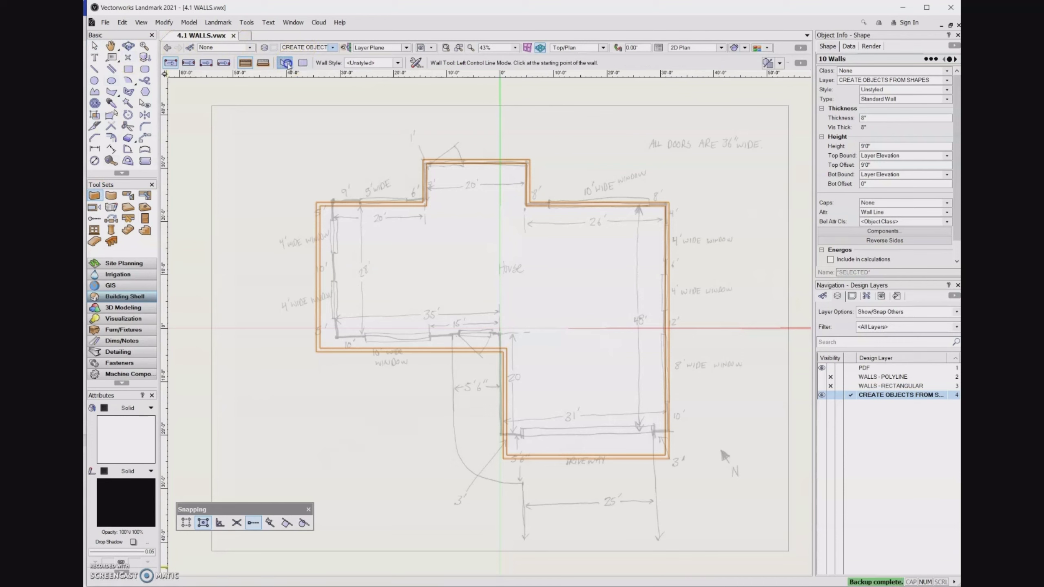